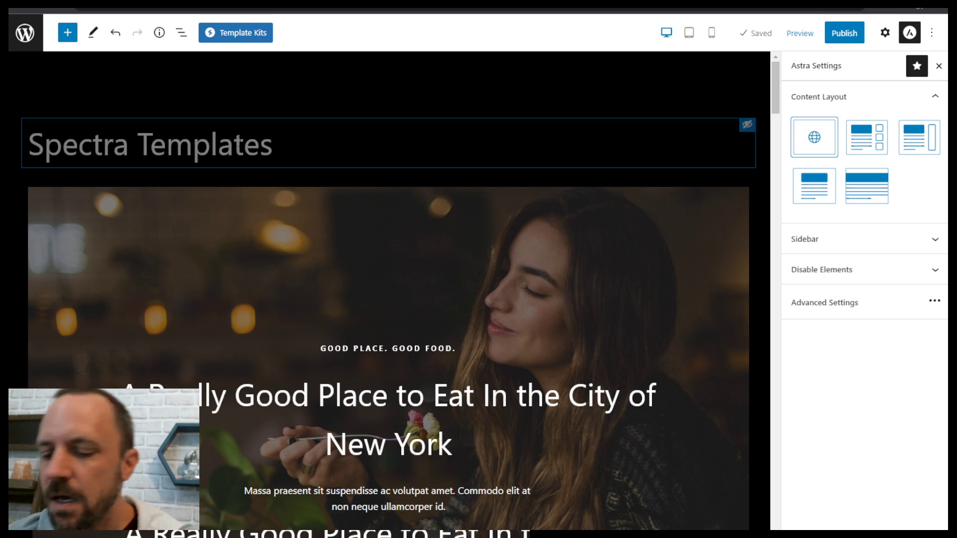
# - Exit the Spectra Templates page editor back to the Pages list
pyautogui.click(37, 40)
pyautogui.moveTo(46, 49)
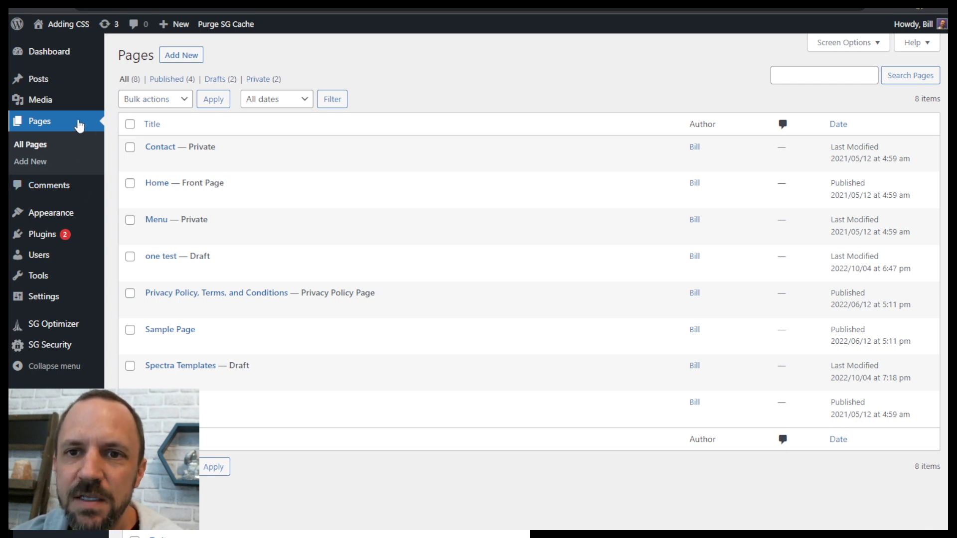
# - Search the plugin directory for 'spectra' under Plugins > Add New
pyautogui.moveTo(42, 237)
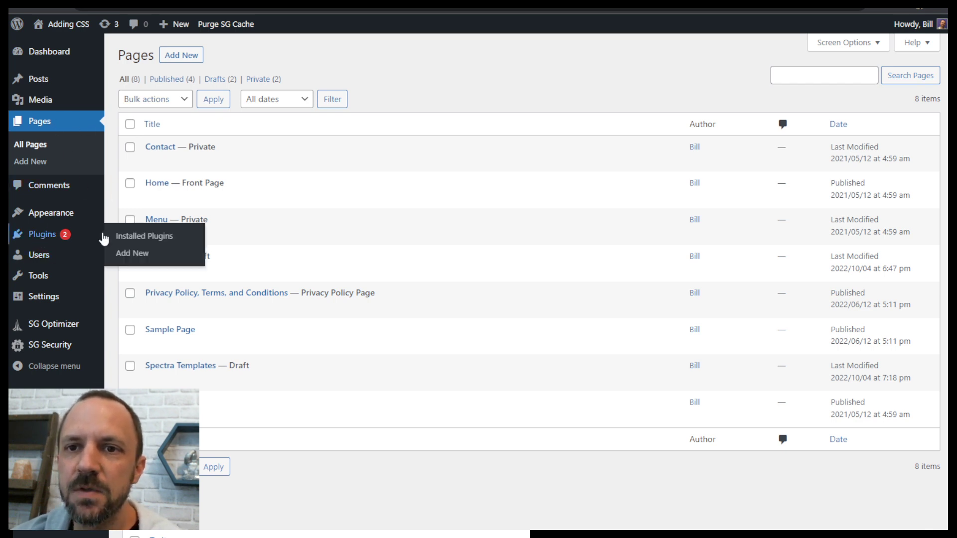
pyautogui.click(133, 253)
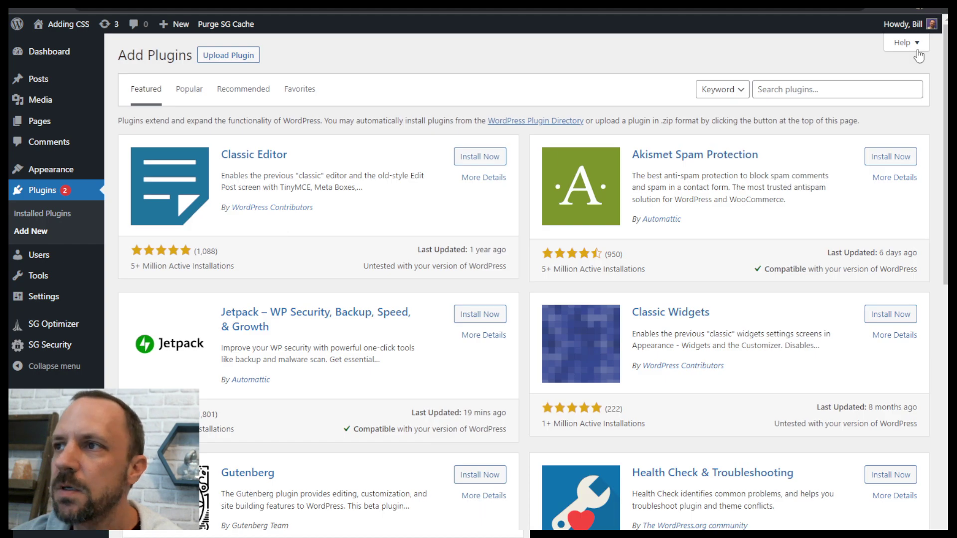
pyautogui.click(816, 92)
pyautogui.write('spect')
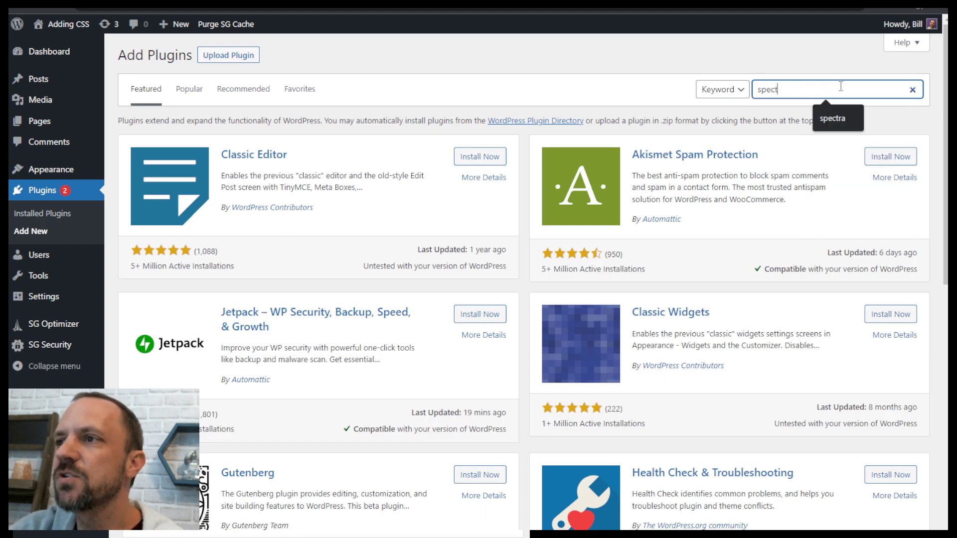
pyautogui.write('ra')
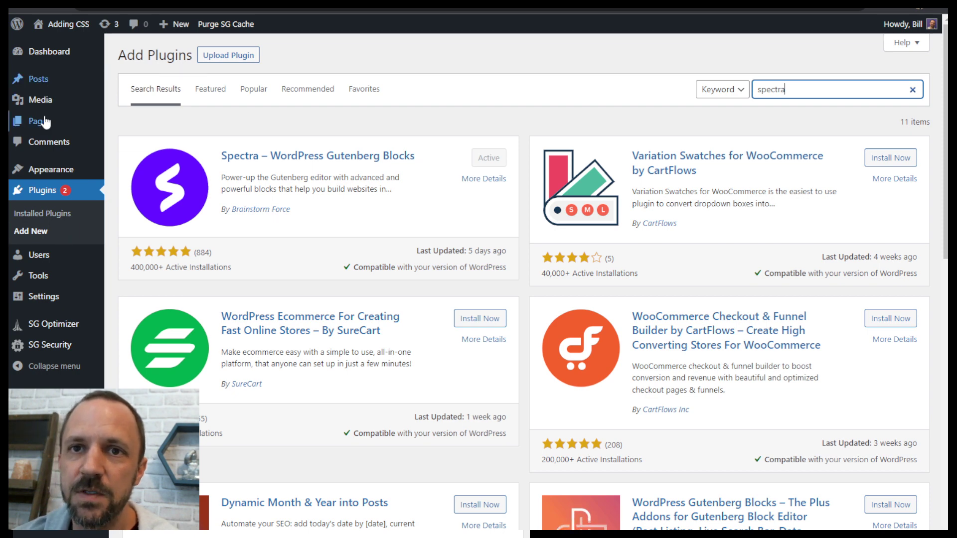
# - Create a new page titled 'Specra template2'
pyautogui.moveTo(45, 121)
pyautogui.click(139, 145)
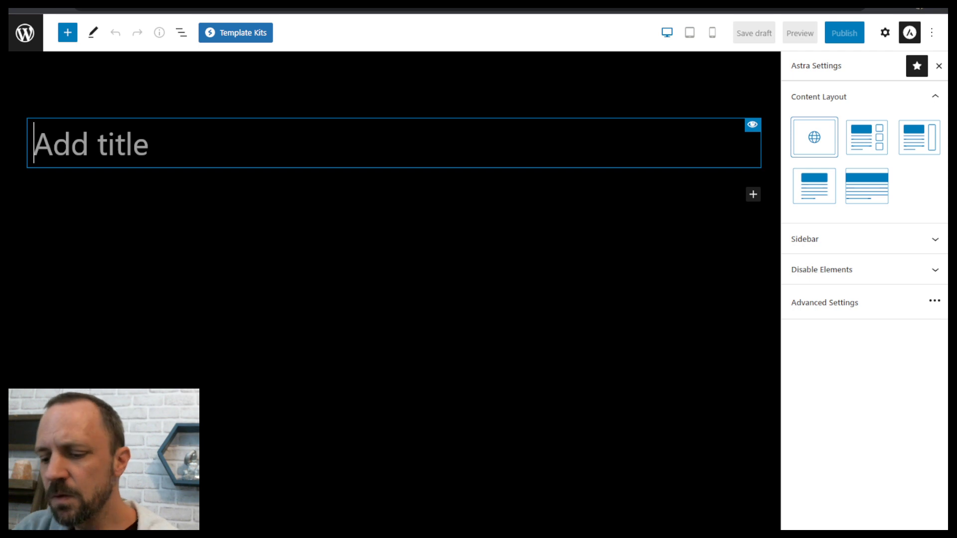
pyautogui.write('Spe')
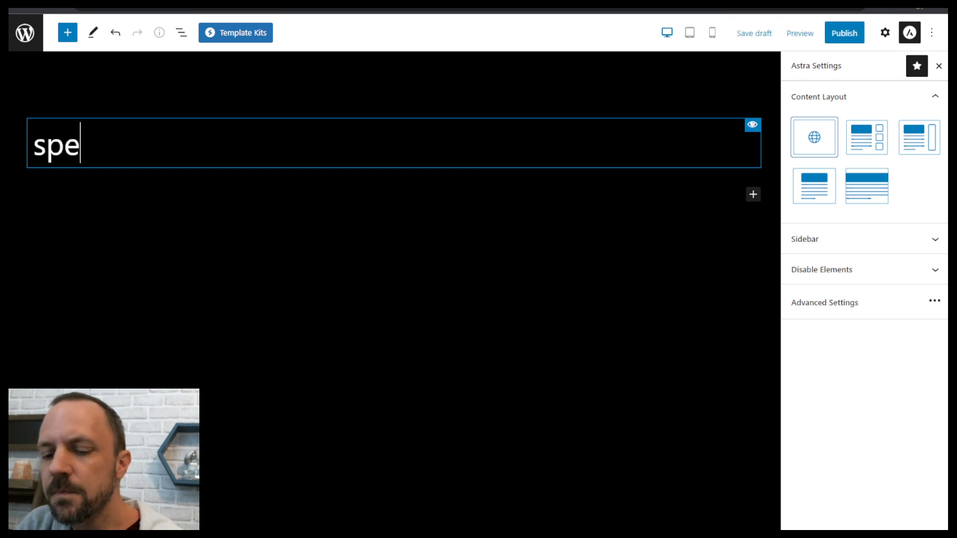
pyautogui.write('cra template2')
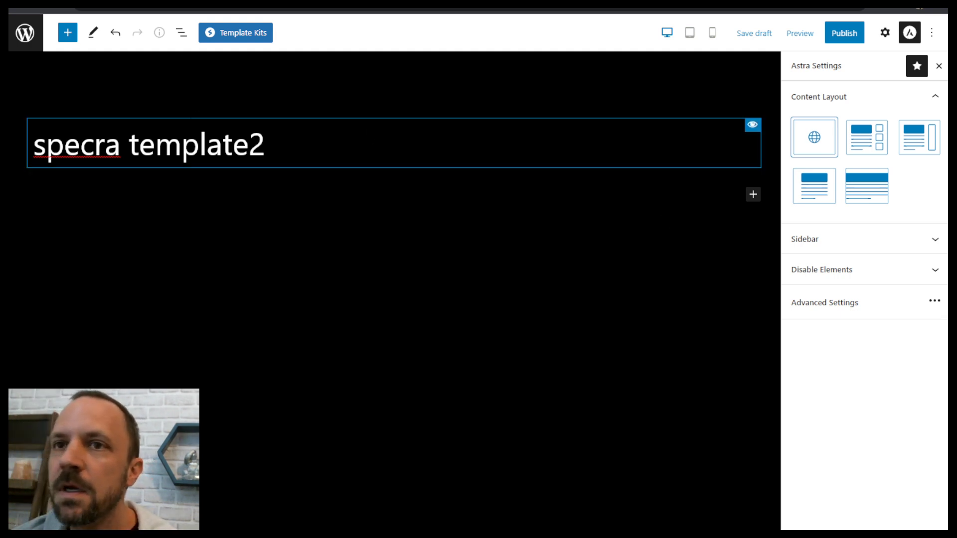
pyautogui.rightClick(225, 117)
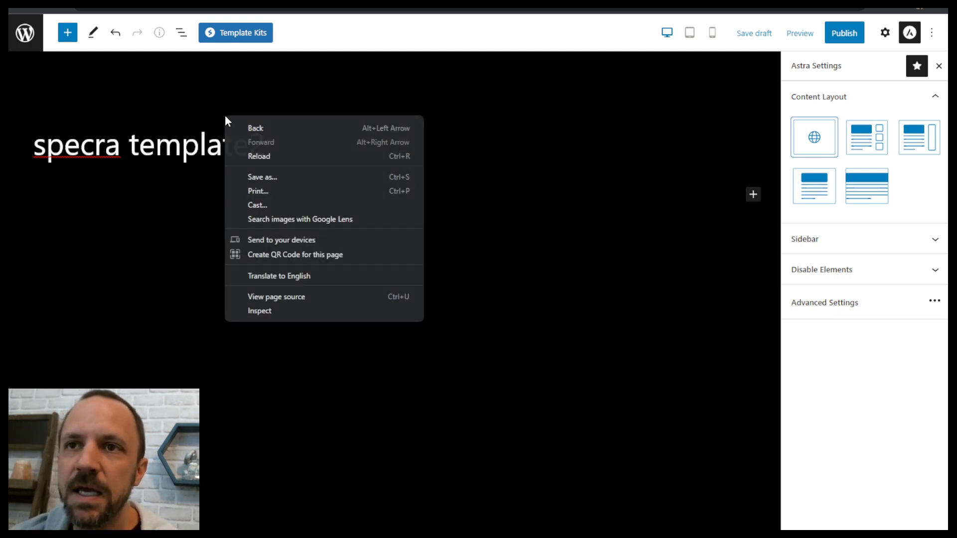
# - Import the Deli Restaurant kit's Home page template from Spectra Template Kits
pyautogui.click(237, 37)
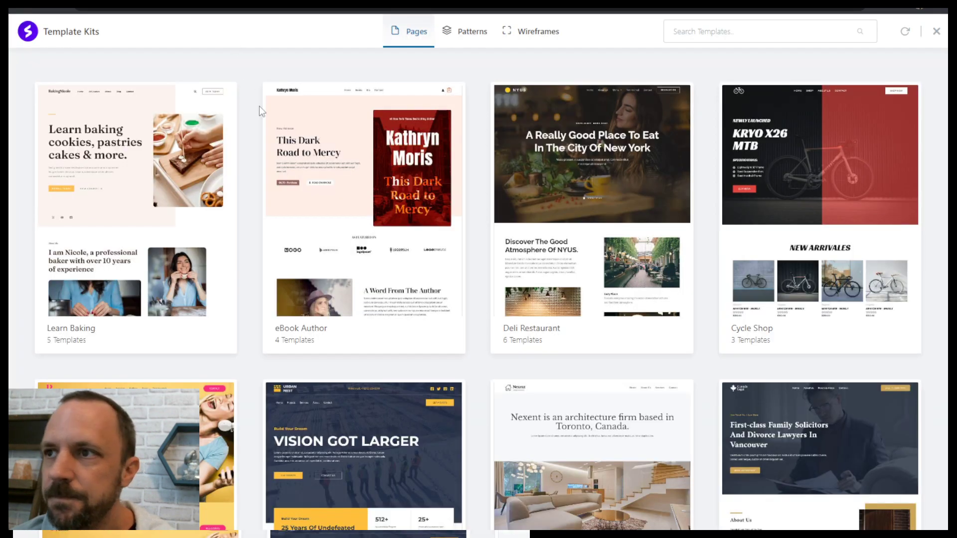
pyautogui.scroll(-6, 564, 337)
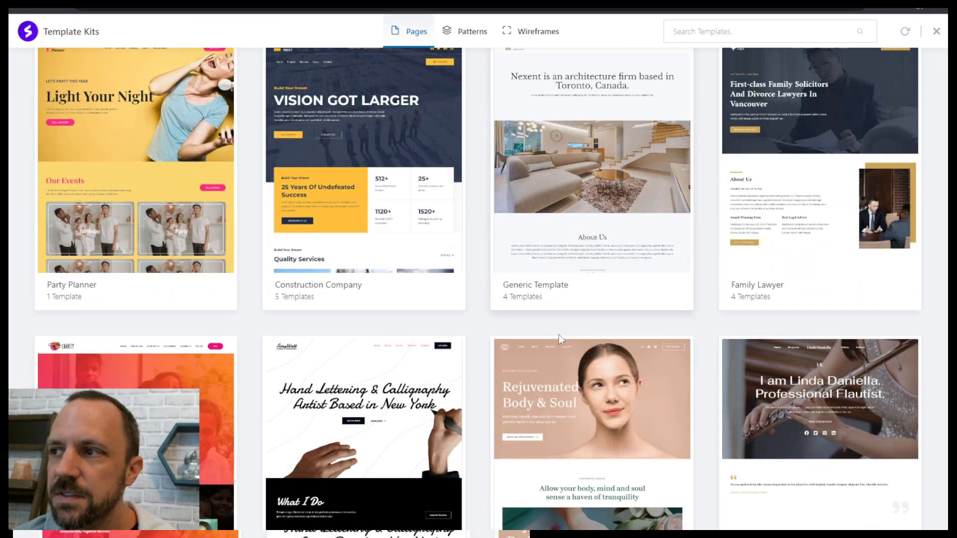
pyautogui.scroll(-20, 560, 337)
pyautogui.scroll(20, 583, 349)
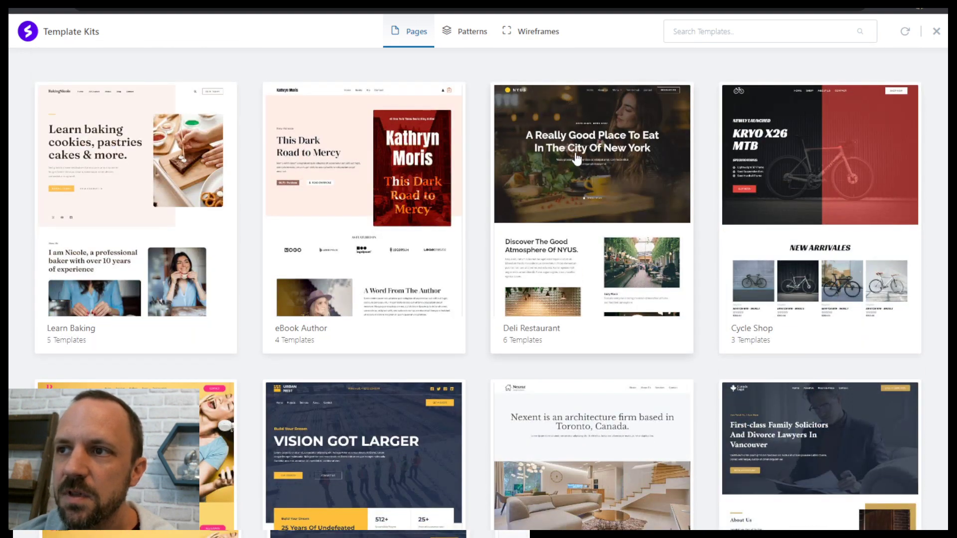
pyautogui.click(597, 152)
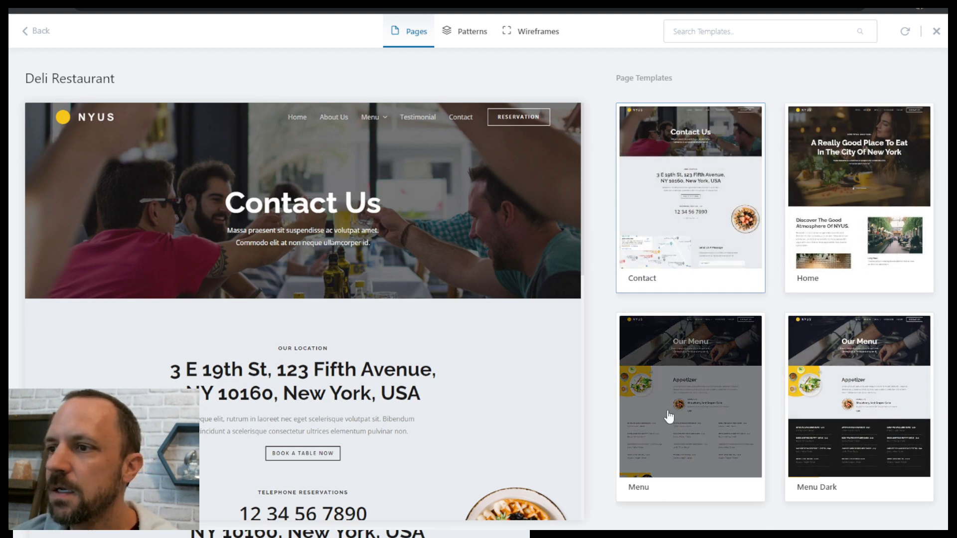
pyautogui.click(884, 163)
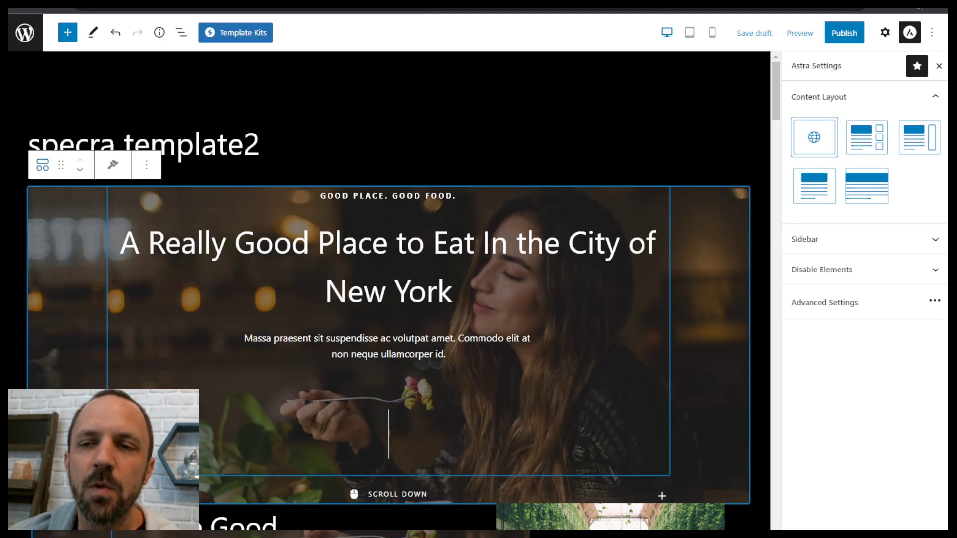
# - Select portions of the 'A Really Good Place to Eat' hero heading to inspect it
pyautogui.scroll(-3, 450, 291)
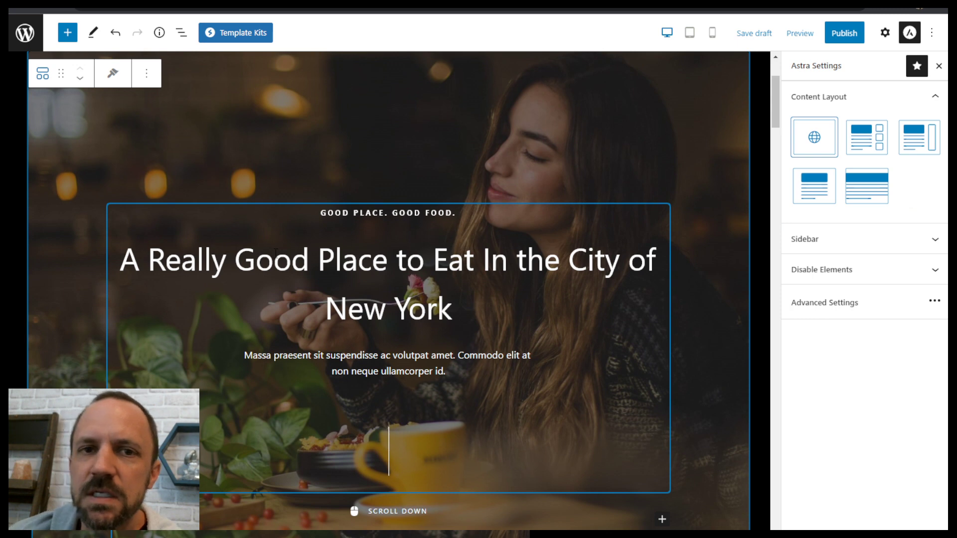
pyautogui.moveTo(199, 274); pyautogui.dragTo(527, 269)
pyautogui.click(365, 308)
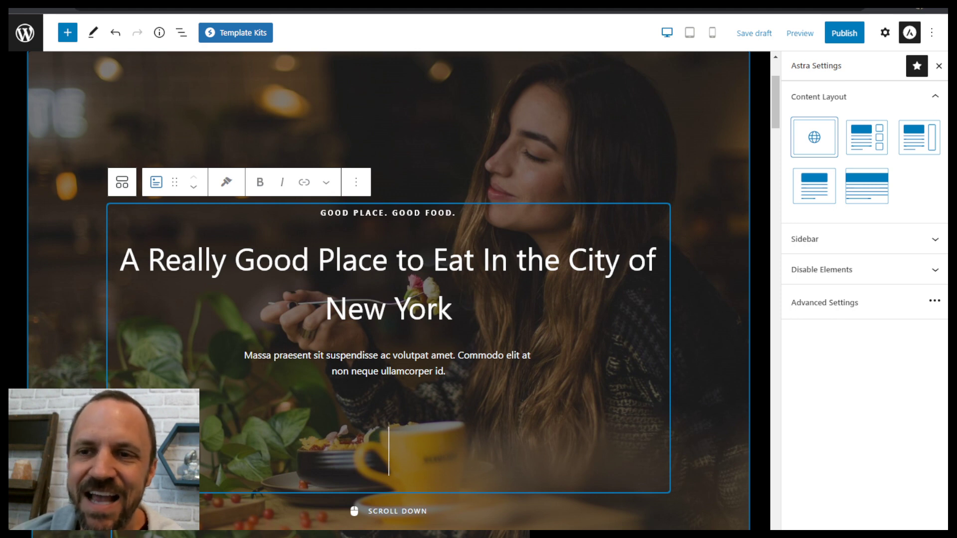
pyautogui.moveTo(197, 260); pyautogui.dragTo(548, 260)
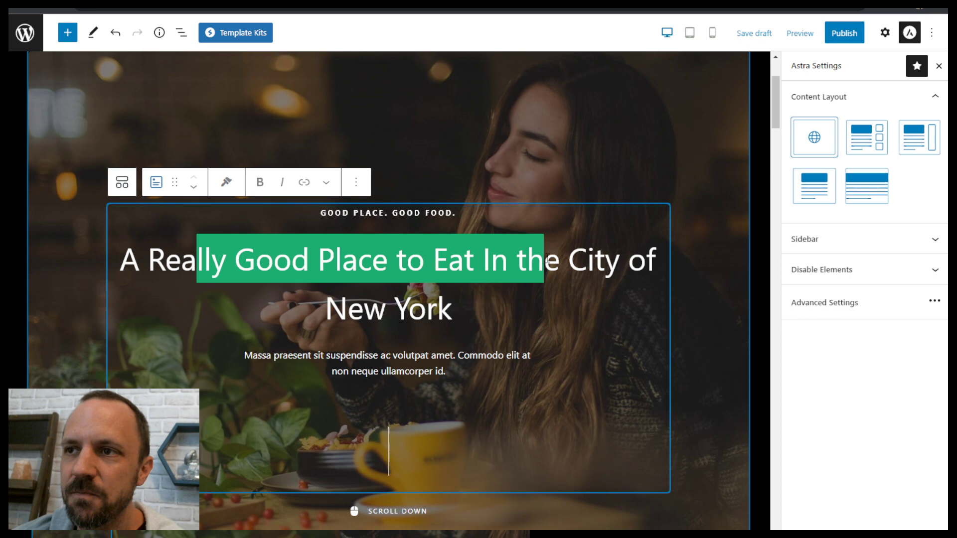
# - Select words in the New York line and heading, then reopen the Template Kits library
pyautogui.moveTo(348, 309); pyautogui.dragTo(408, 309)
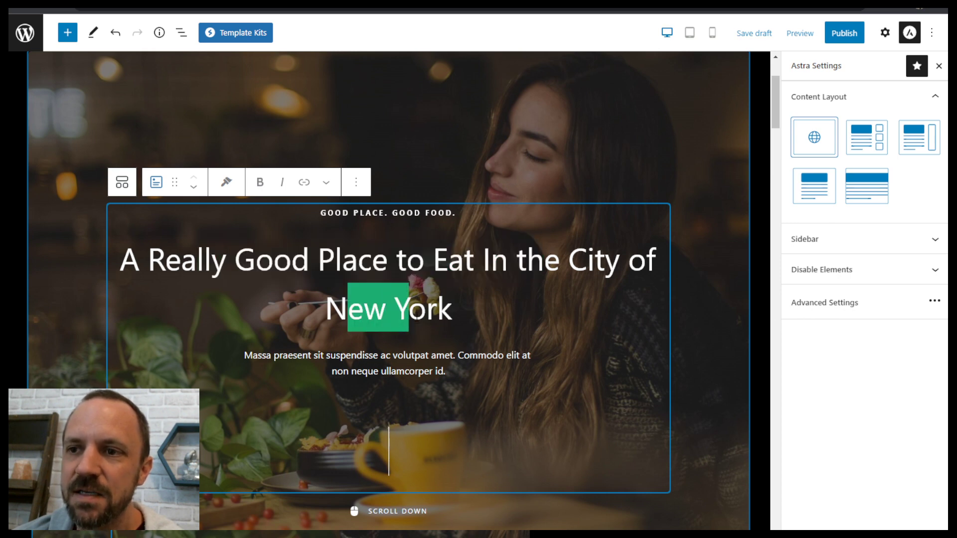
pyautogui.click(427, 306)
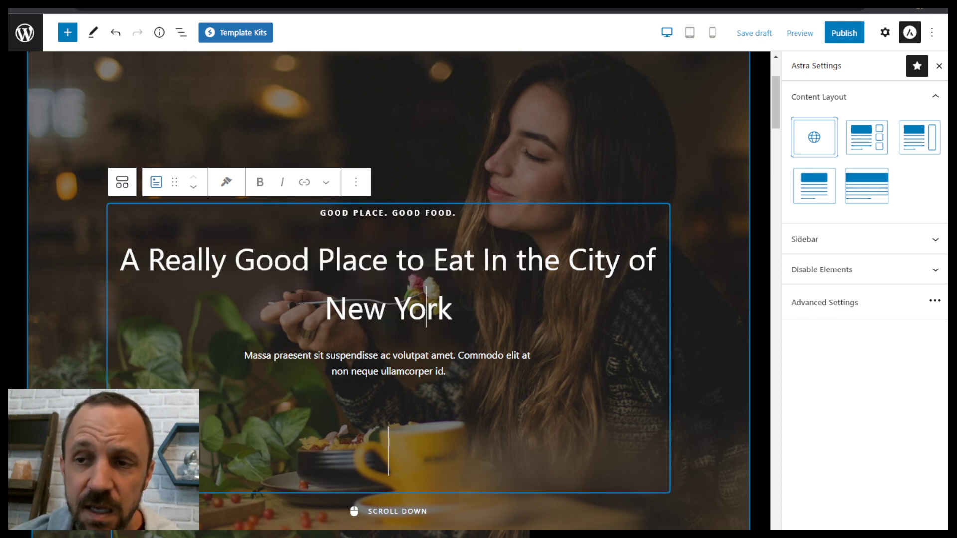
pyautogui.moveTo(256, 260); pyautogui.dragTo(342, 260)
pyautogui.click(397, 259)
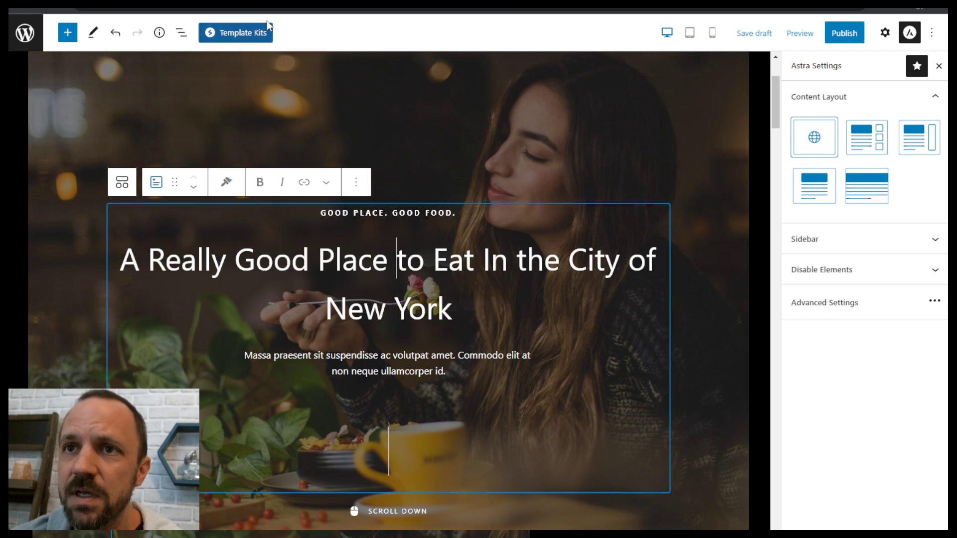
pyautogui.click(240, 33)
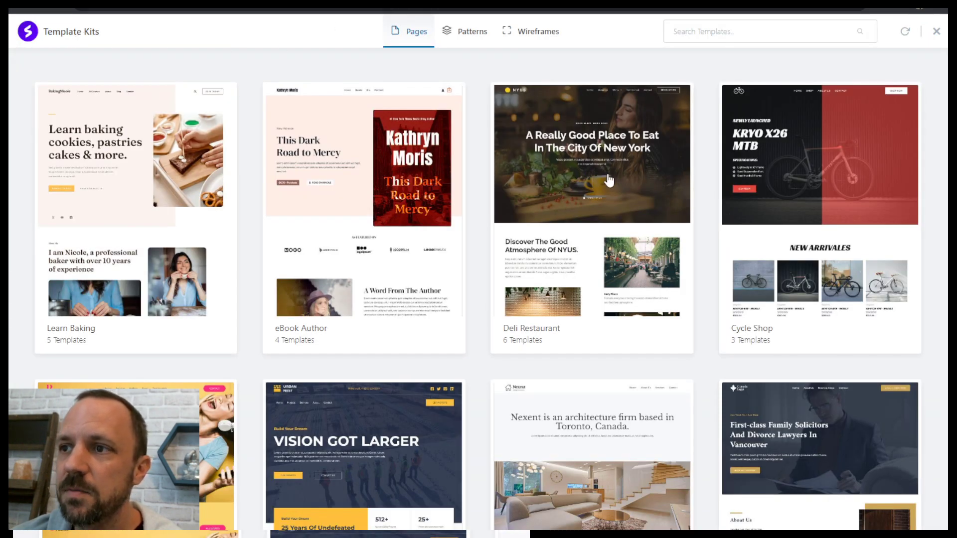
# - Revisit the Deli Restaurant kit's colour and font options, then return to the kits grid and close the library
pyautogui.click(567, 132)
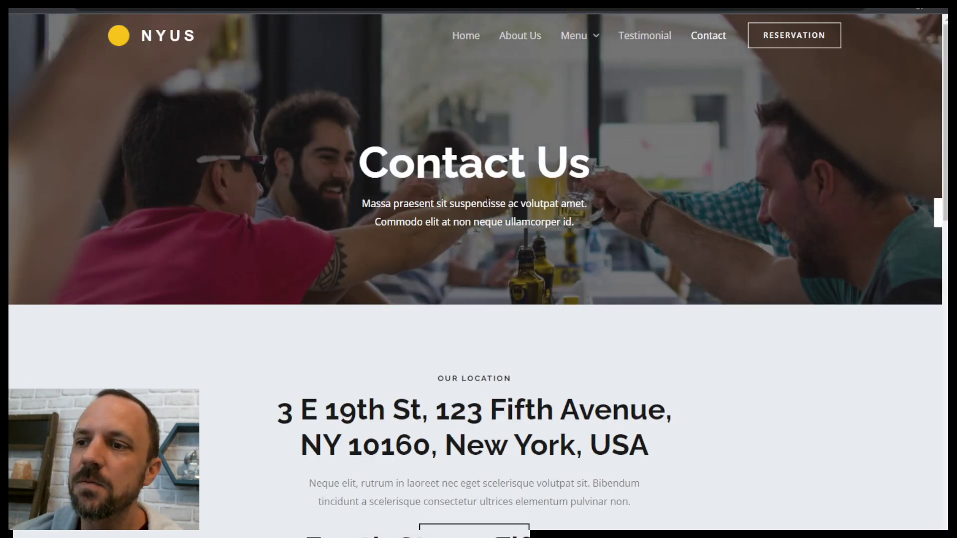
pyautogui.scroll(-8, 487, 224)
pyautogui.scroll(8, 489, 189)
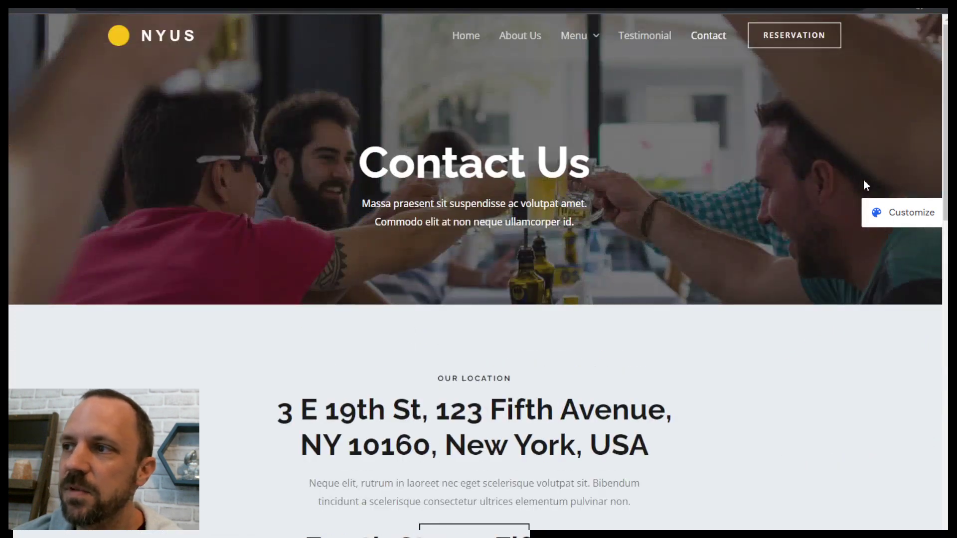
pyautogui.click(911, 218)
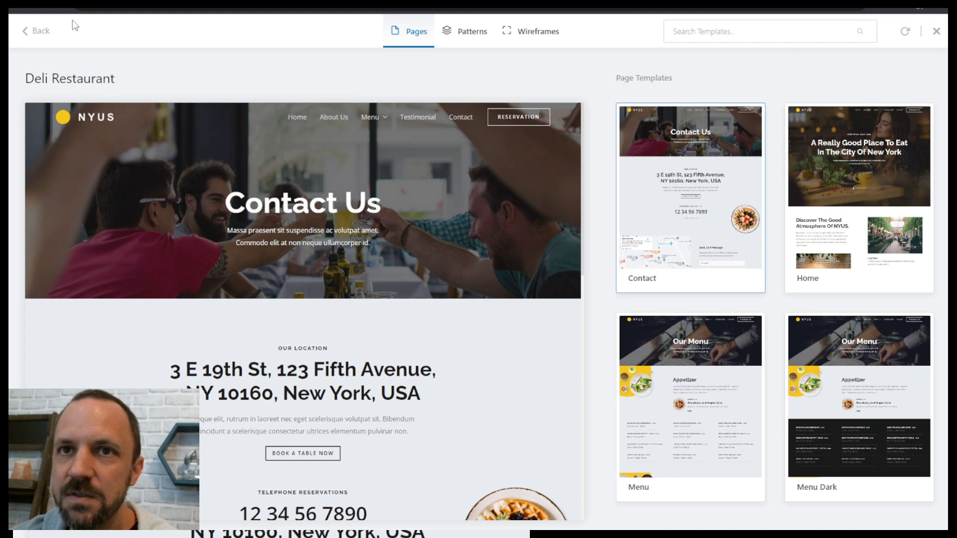
pyautogui.click(39, 31)
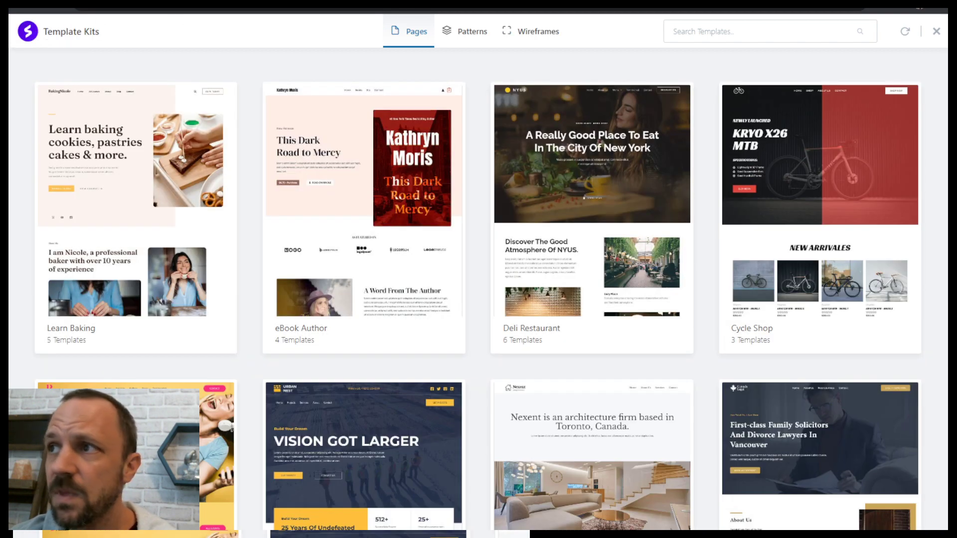
pyautogui.click(937, 32)
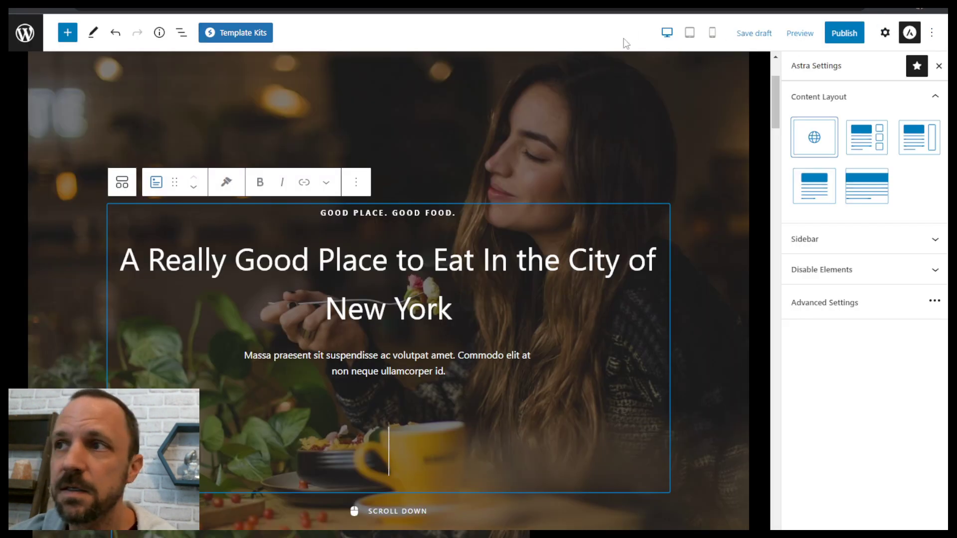
# - Save the page as a draft and open Customize > Global > Typography
pyautogui.click(755, 33)
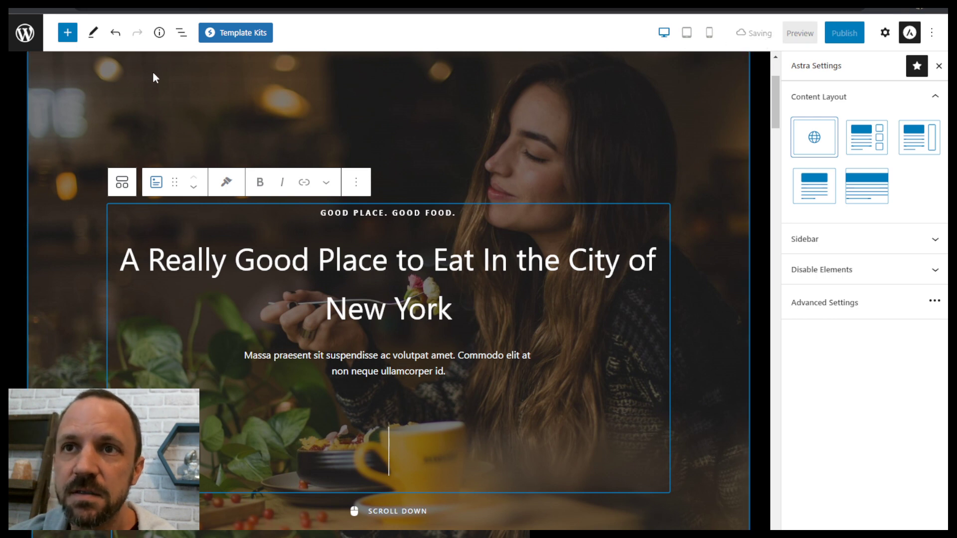
pyautogui.click(25, 32)
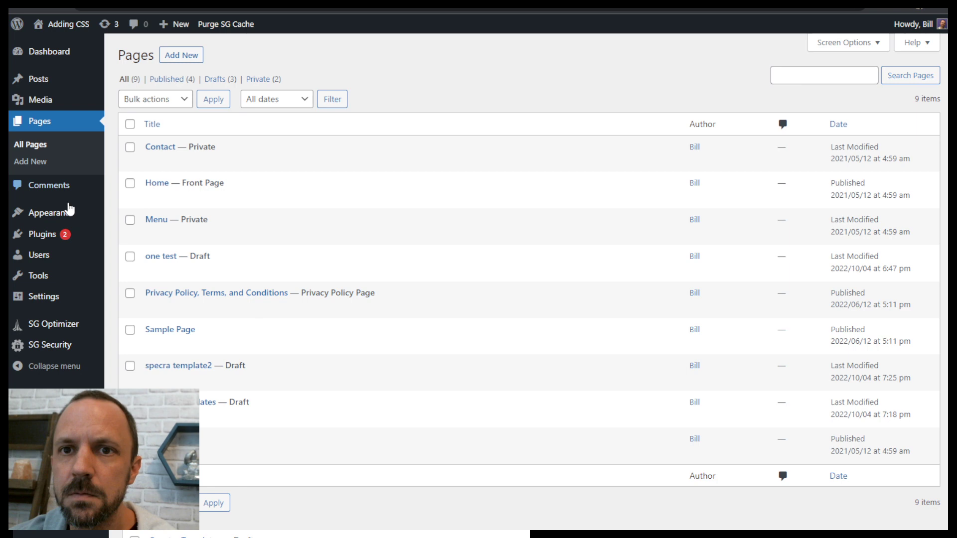
pyautogui.moveTo(70, 213)
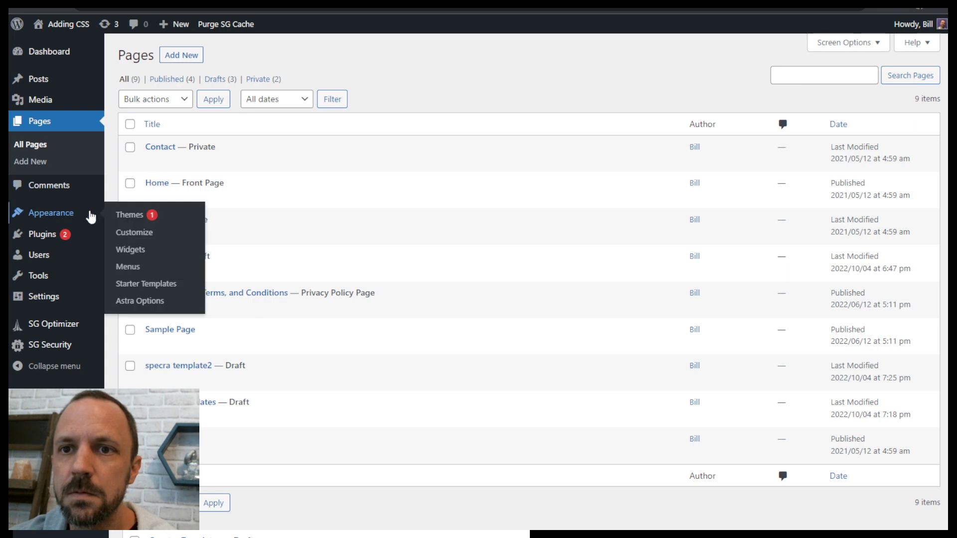
pyautogui.click(144, 234)
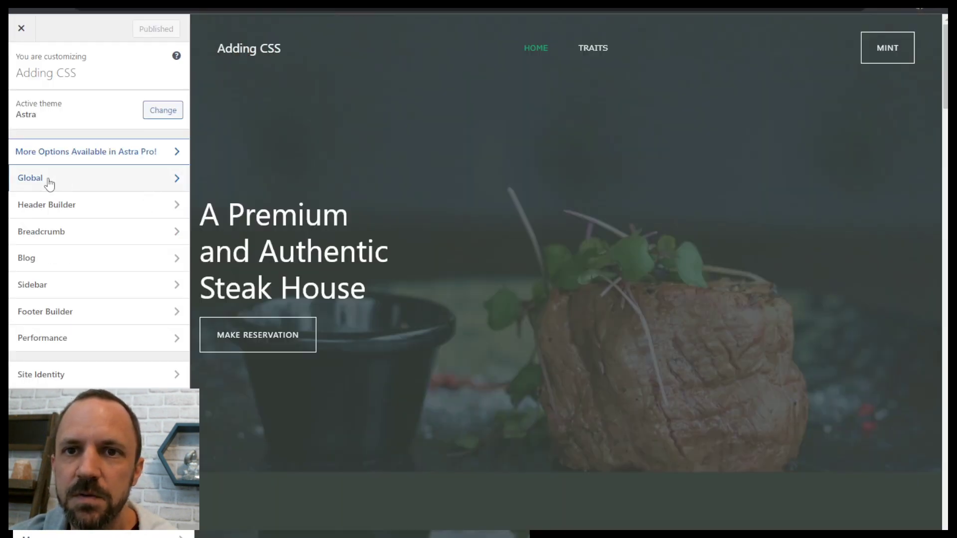
pyautogui.click(48, 183)
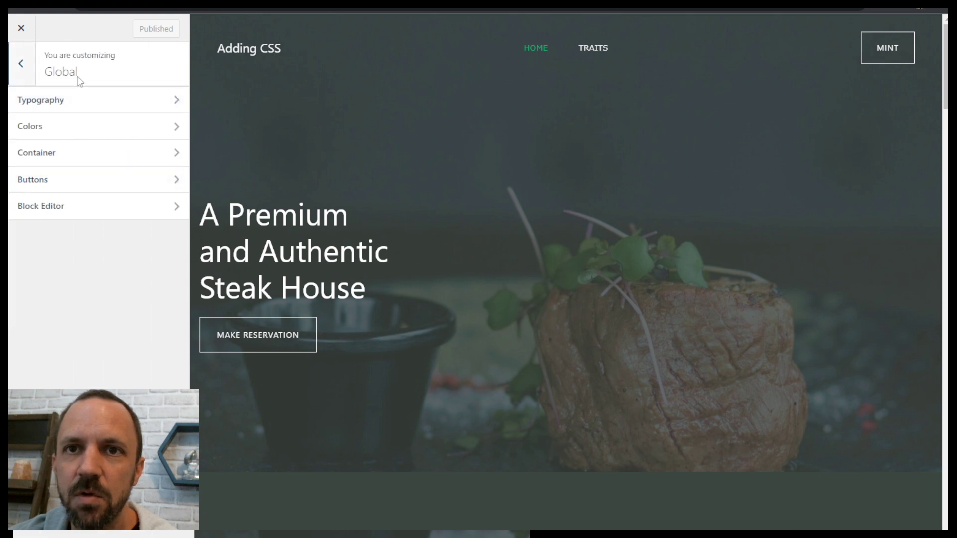
pyautogui.click(92, 109)
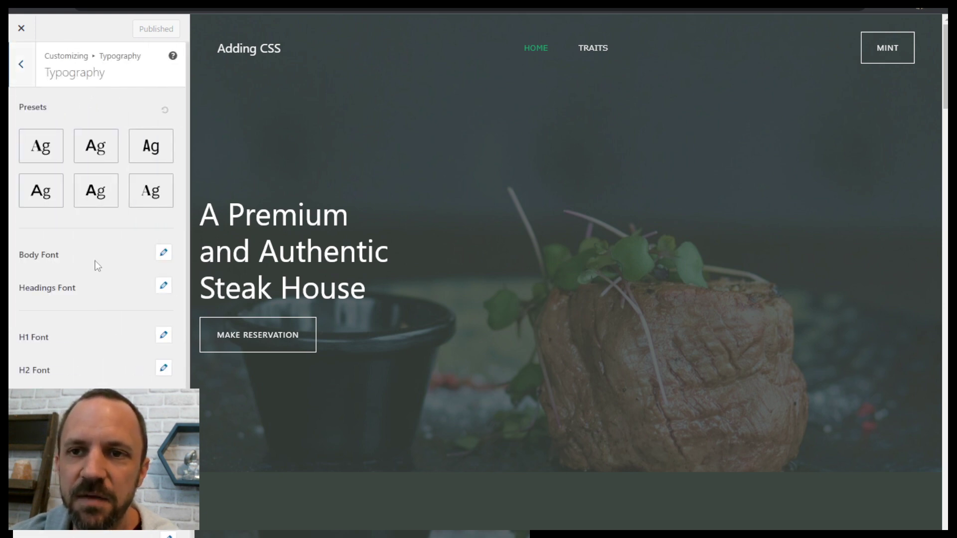
# - Set the Astra body font family to Open Sans, found by searching 'open'
pyautogui.click(164, 255)
pyautogui.click(75, 307)
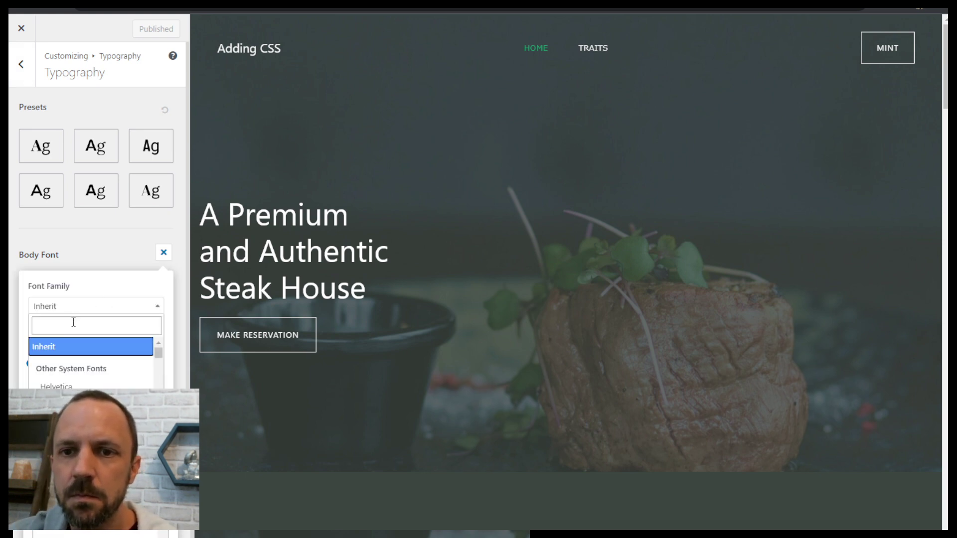
pyautogui.click(95, 320)
pyautogui.write('open')
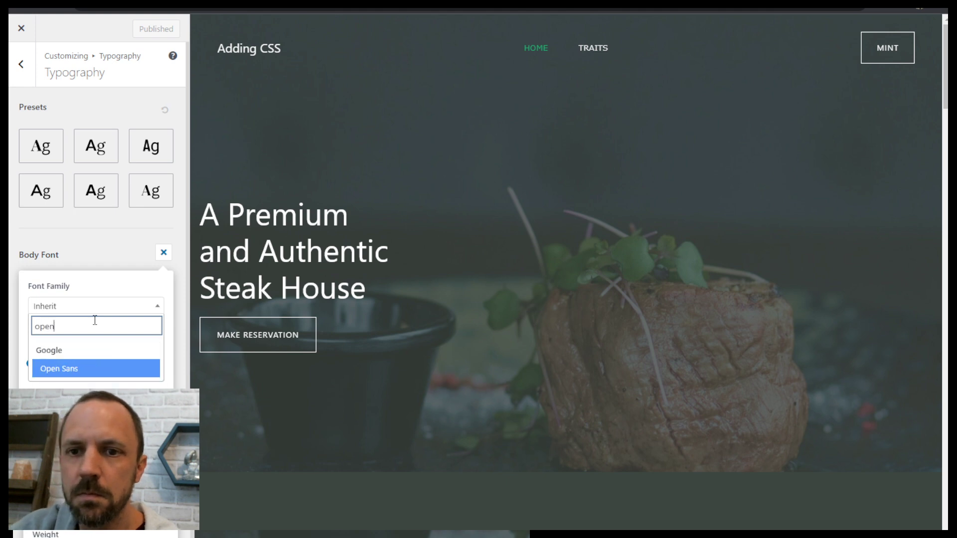
pyautogui.click(88, 369)
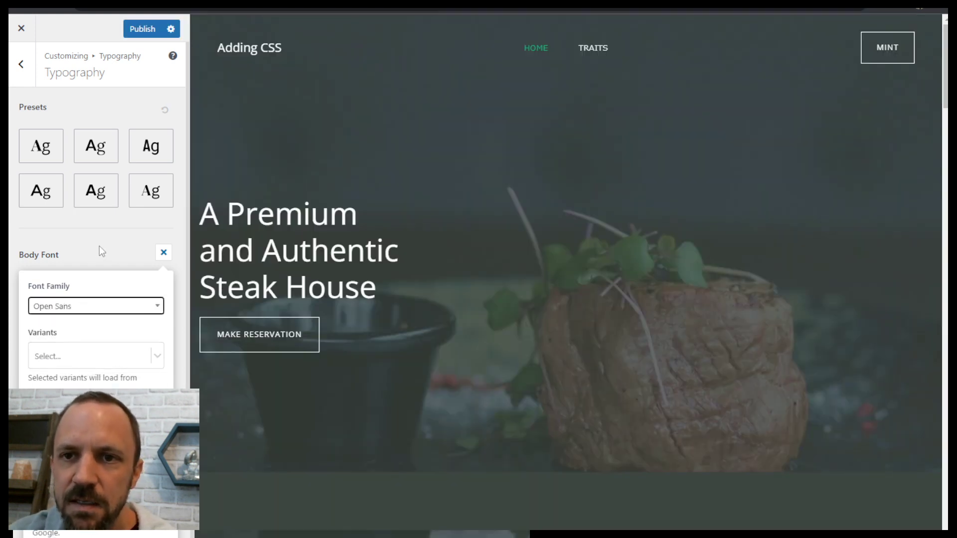
pyautogui.click(99, 247)
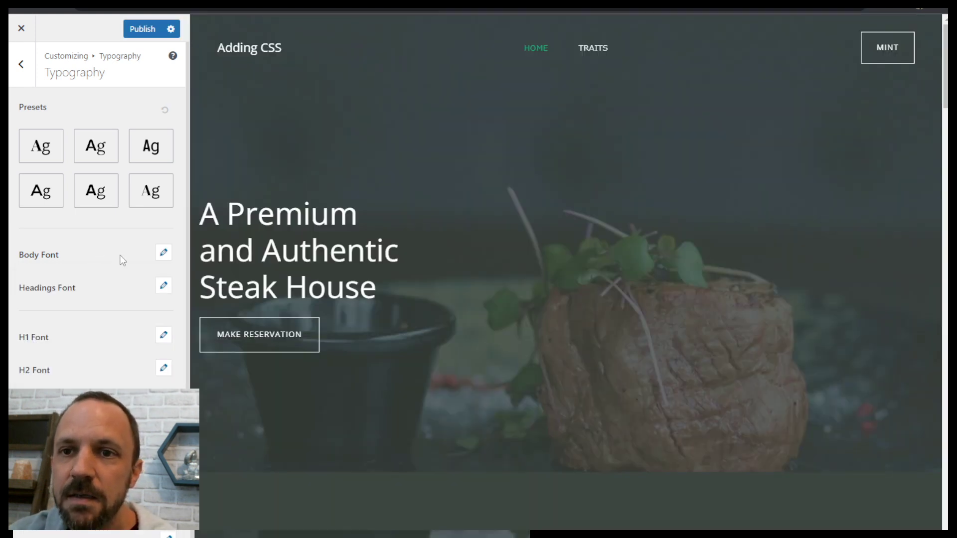
# - Set the Astra headings font family to Raleway, leaving its weight variant unchanged
pyautogui.click(162, 288)
pyautogui.click(65, 342)
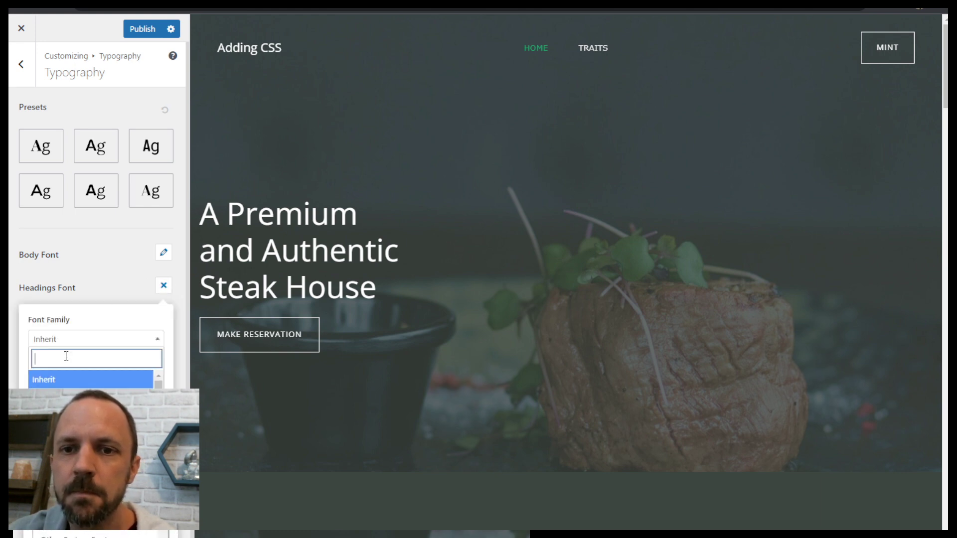
pyautogui.write('rale')
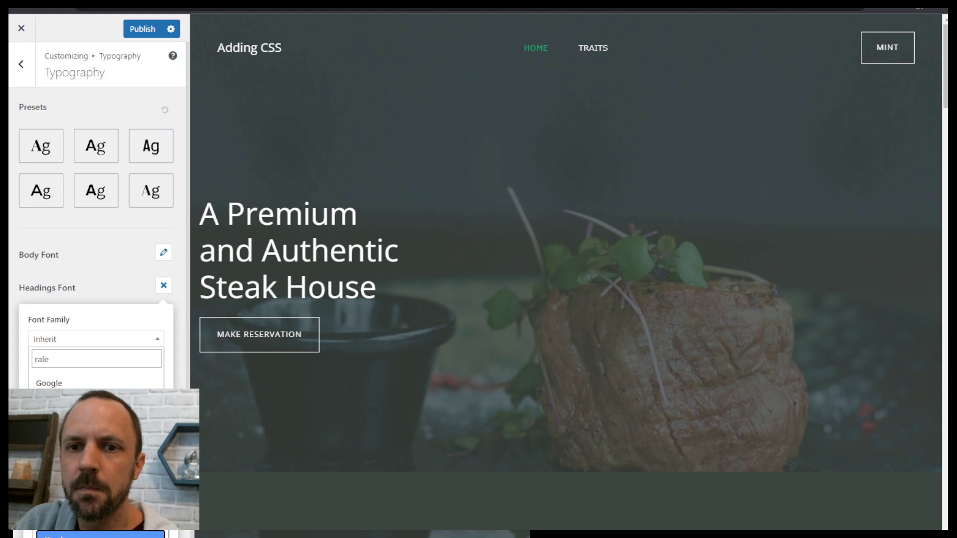
pyautogui.write('w')
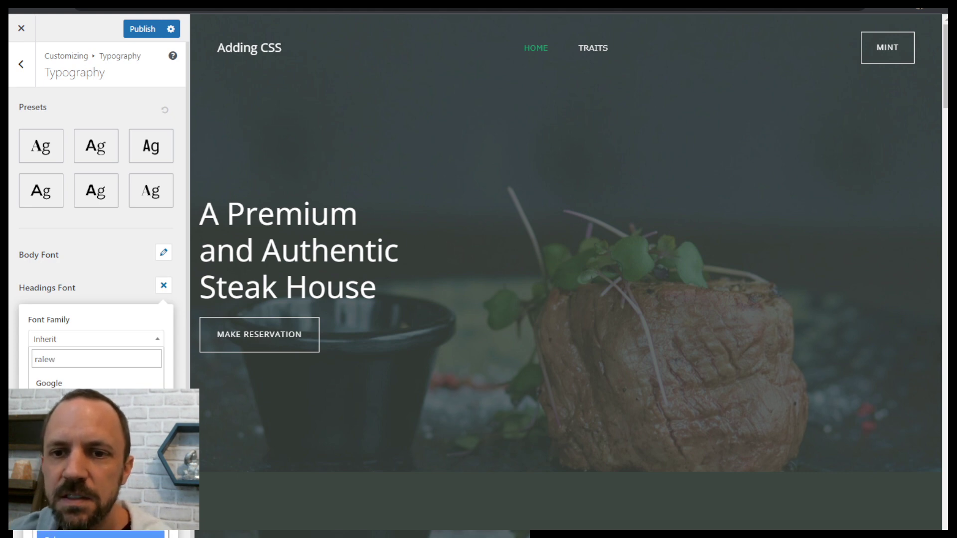
pyautogui.press('Return')
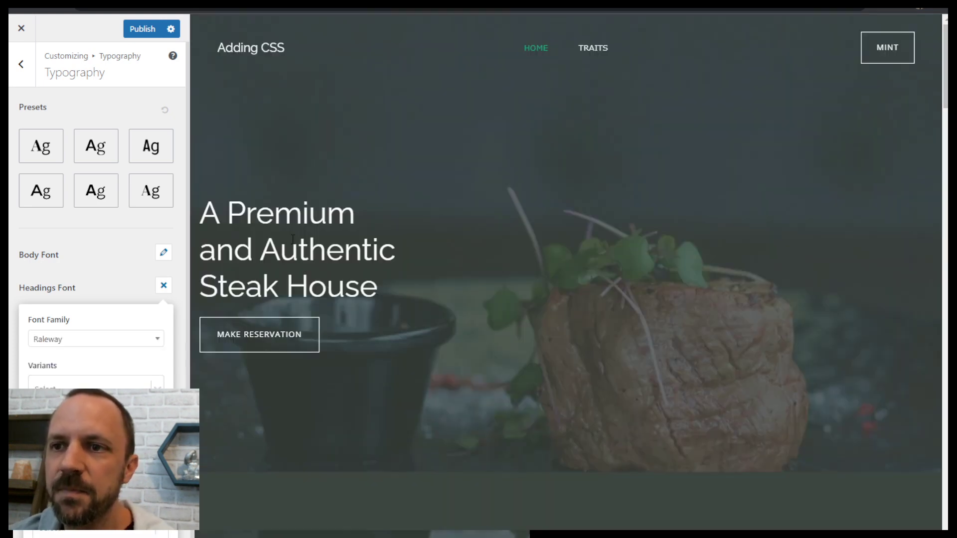
pyautogui.click(95, 384)
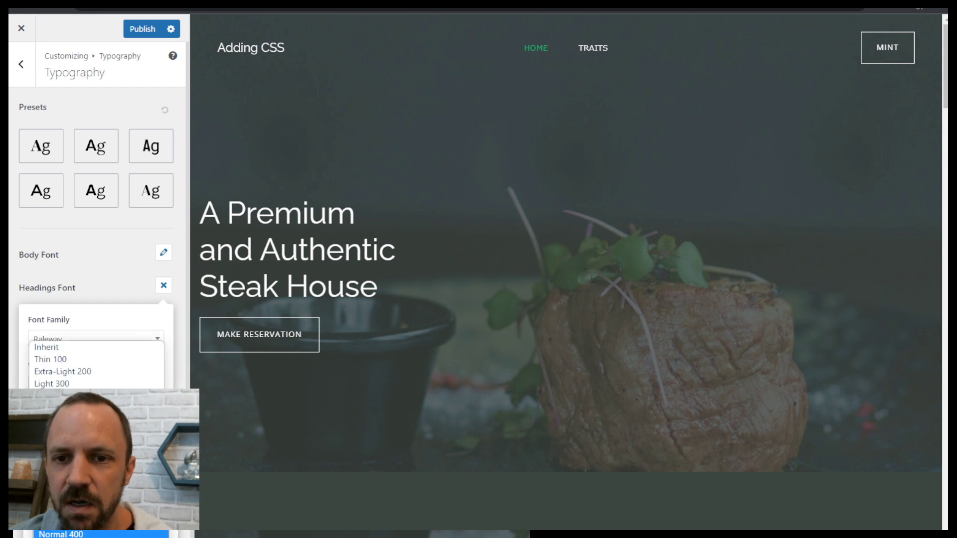
pyautogui.press('Escape')
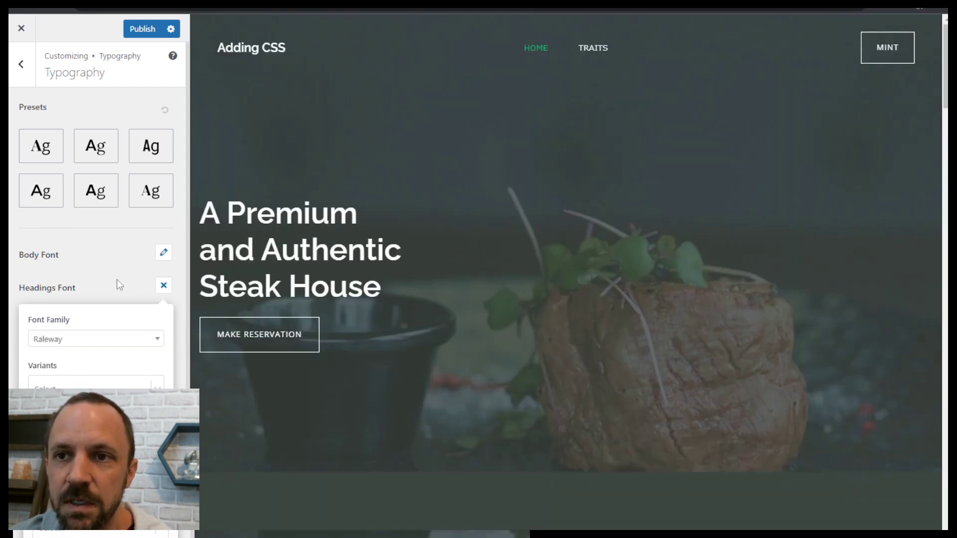
pyautogui.click(164, 285)
pyautogui.scroll(-6, 542, 334)
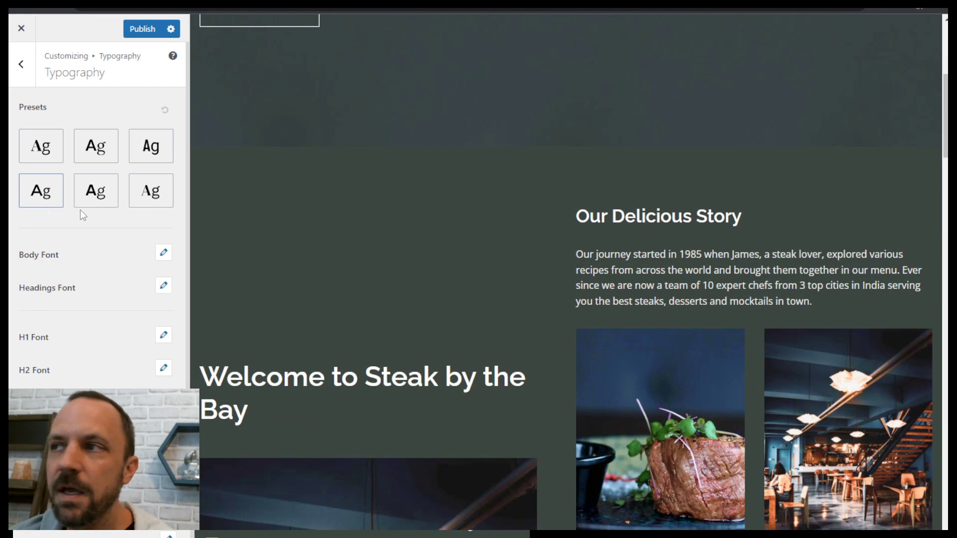
# - Publish the typography changes and preview the 'specra template2' draft
pyautogui.click(124, 29)
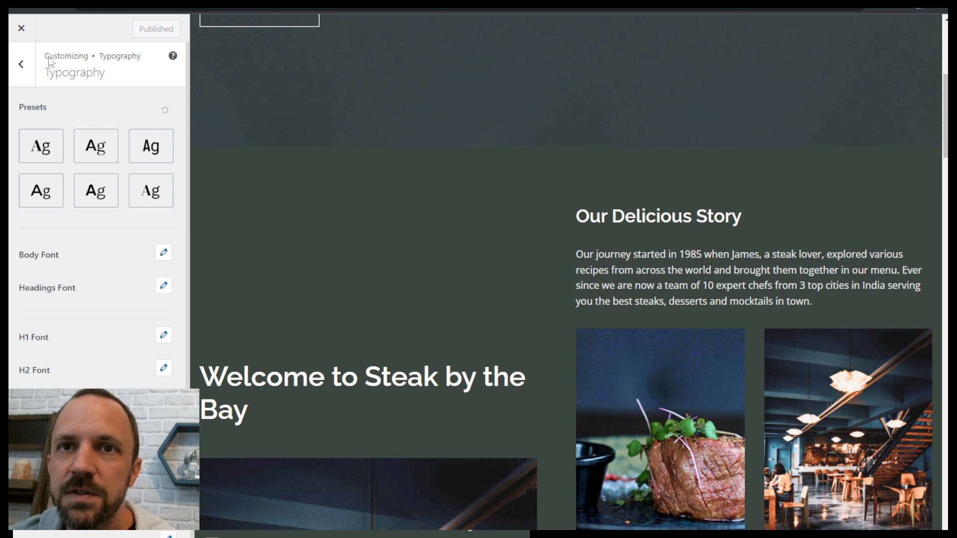
pyautogui.click(21, 28)
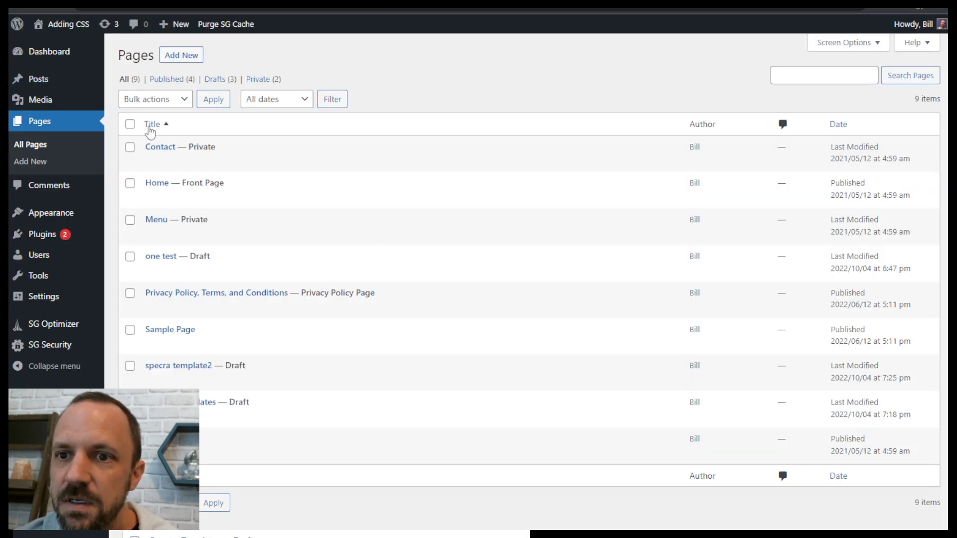
pyautogui.moveTo(184, 369)
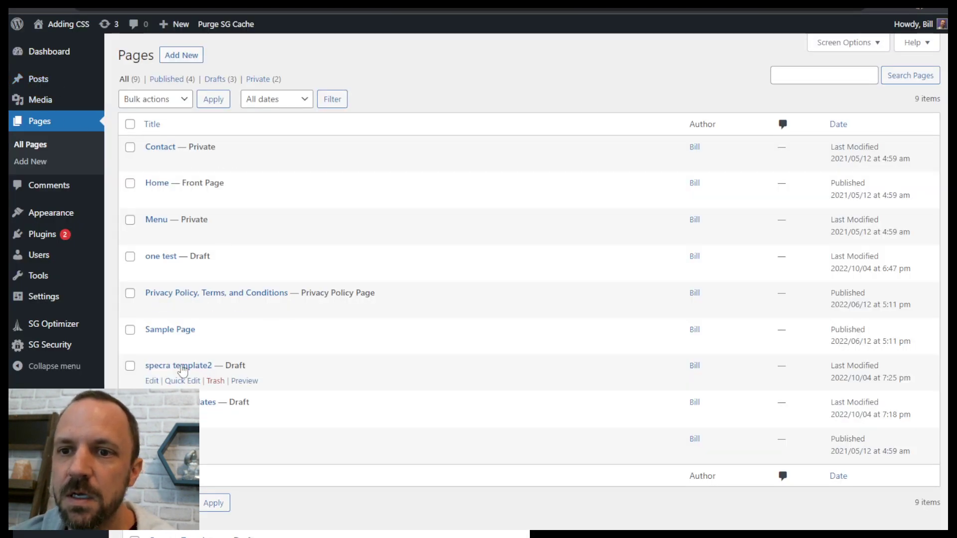
pyautogui.click(245, 382)
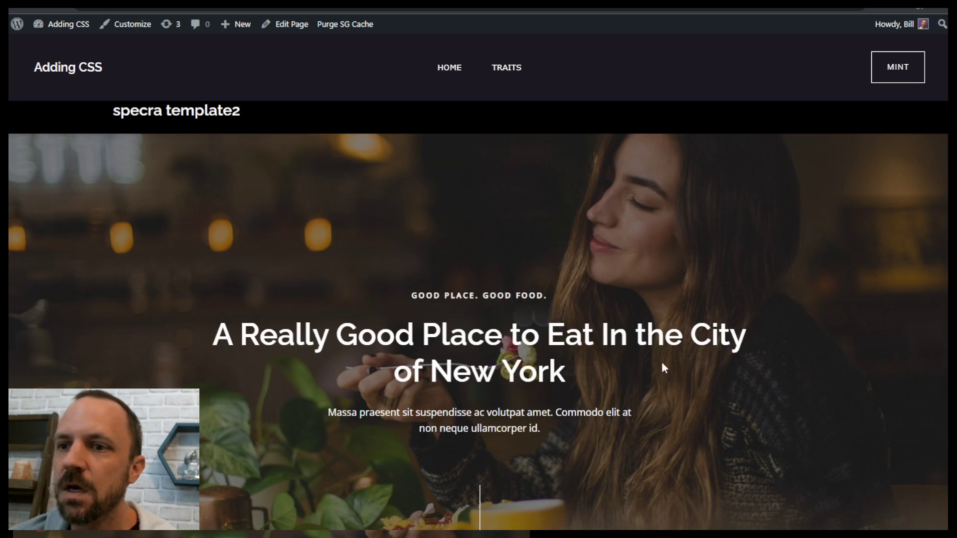